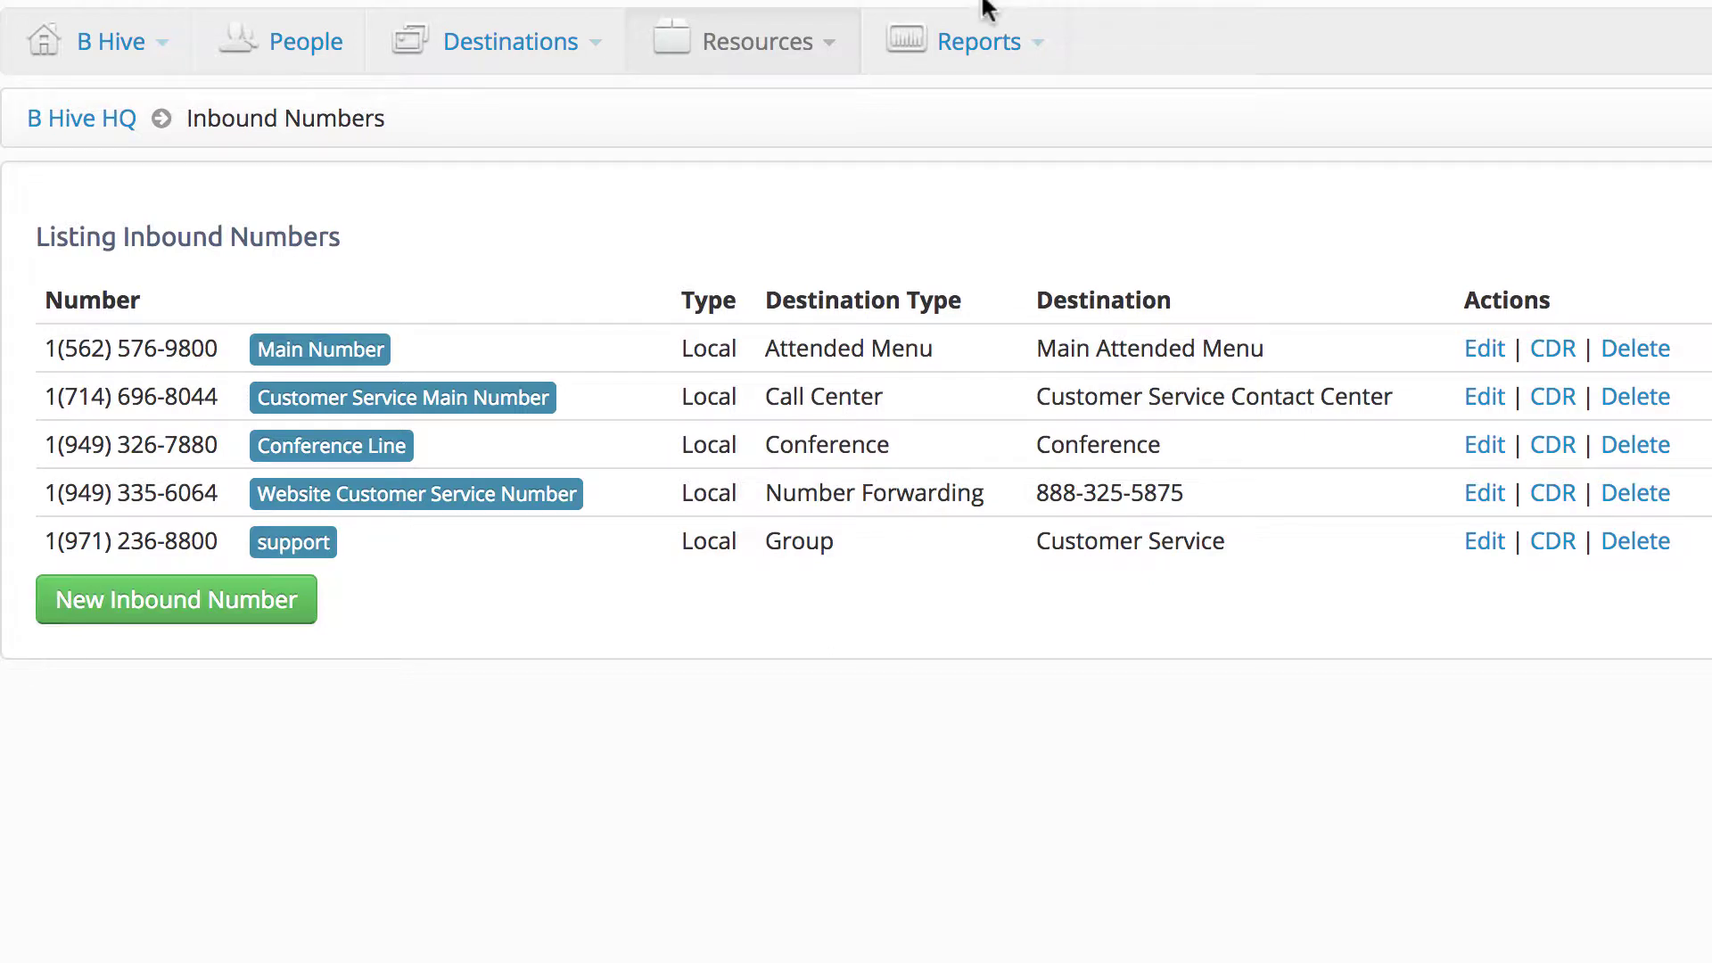
Open the Reports dropdown from the Inbound Numbers page.
{"action": "left_click", "coordinate": [984, 42]}
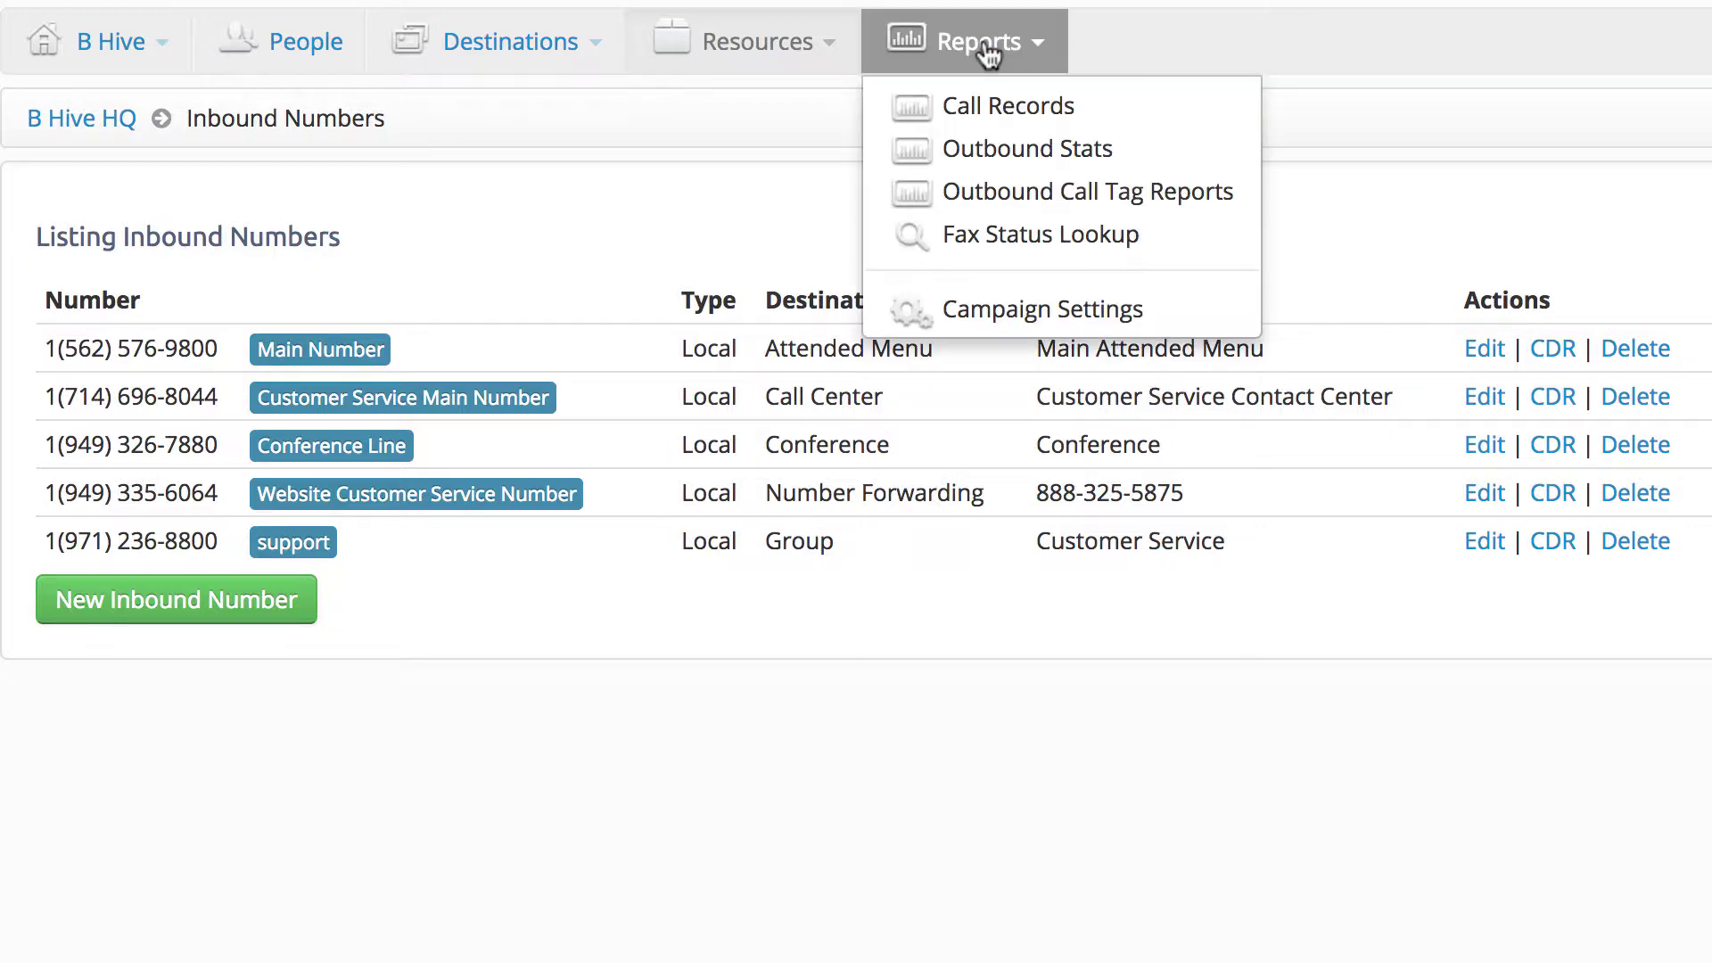
Open the Customer Service campaign settings with its Main and Website sources.
{"action": "left_click", "coordinate": [1023, 311]}
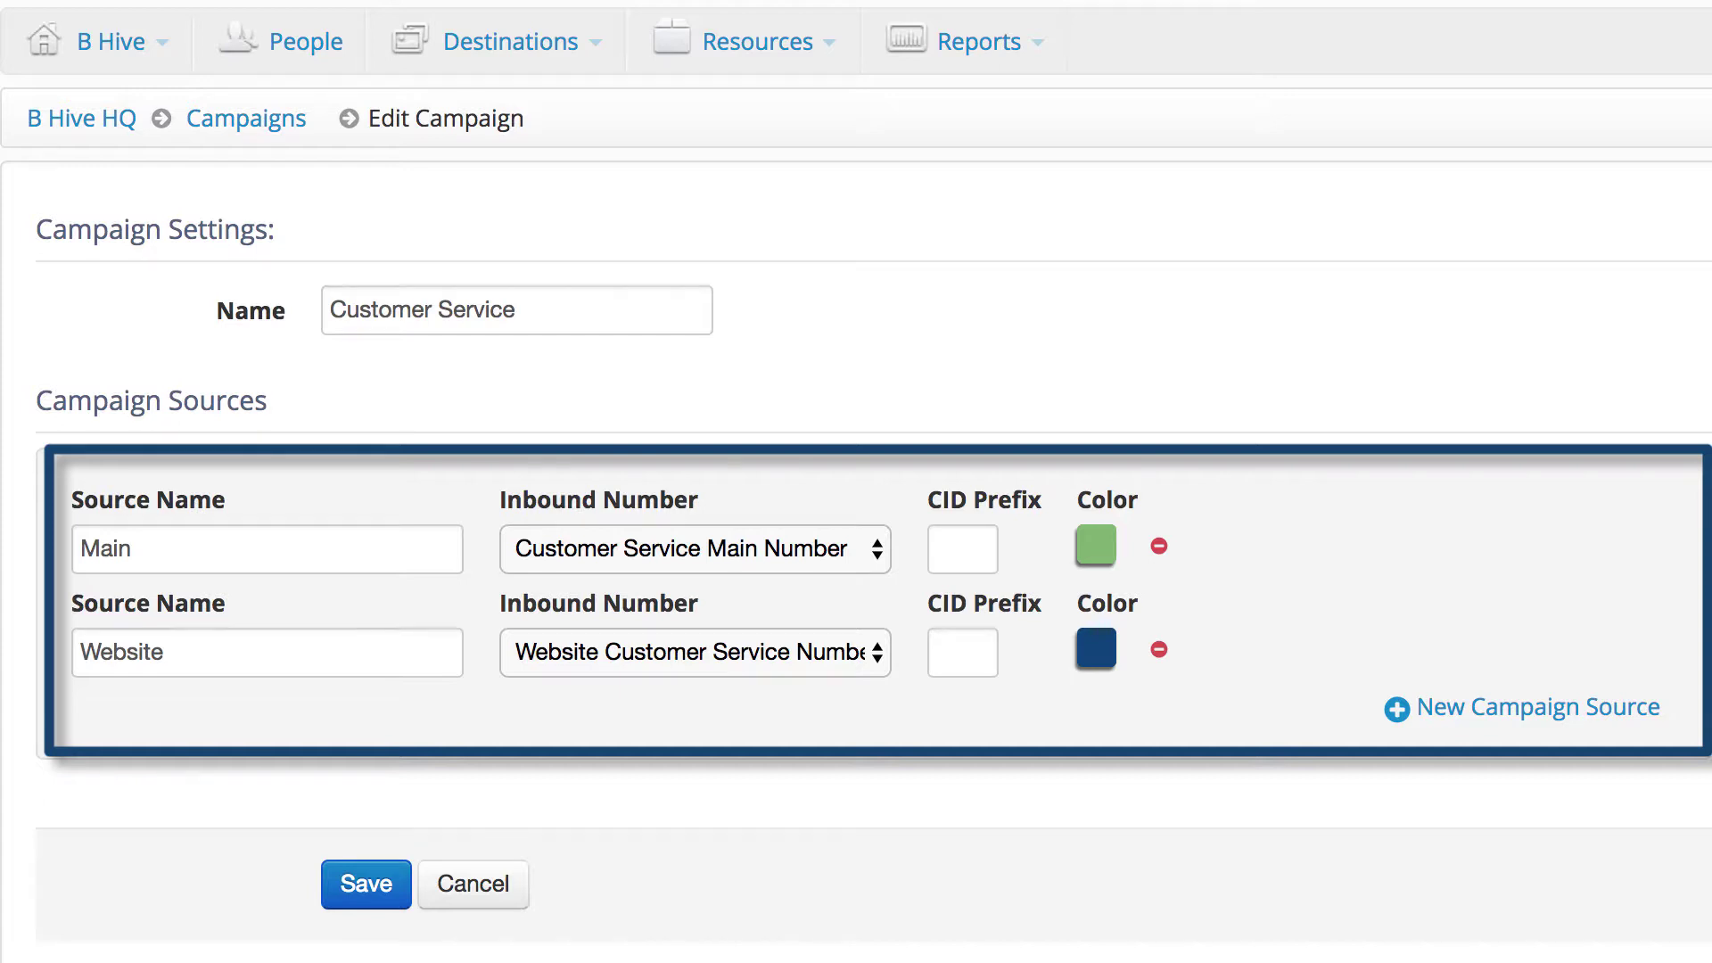
Reopen the Reports list from the top navigation bar.
{"action": "left_click", "coordinate": [924, 41]}
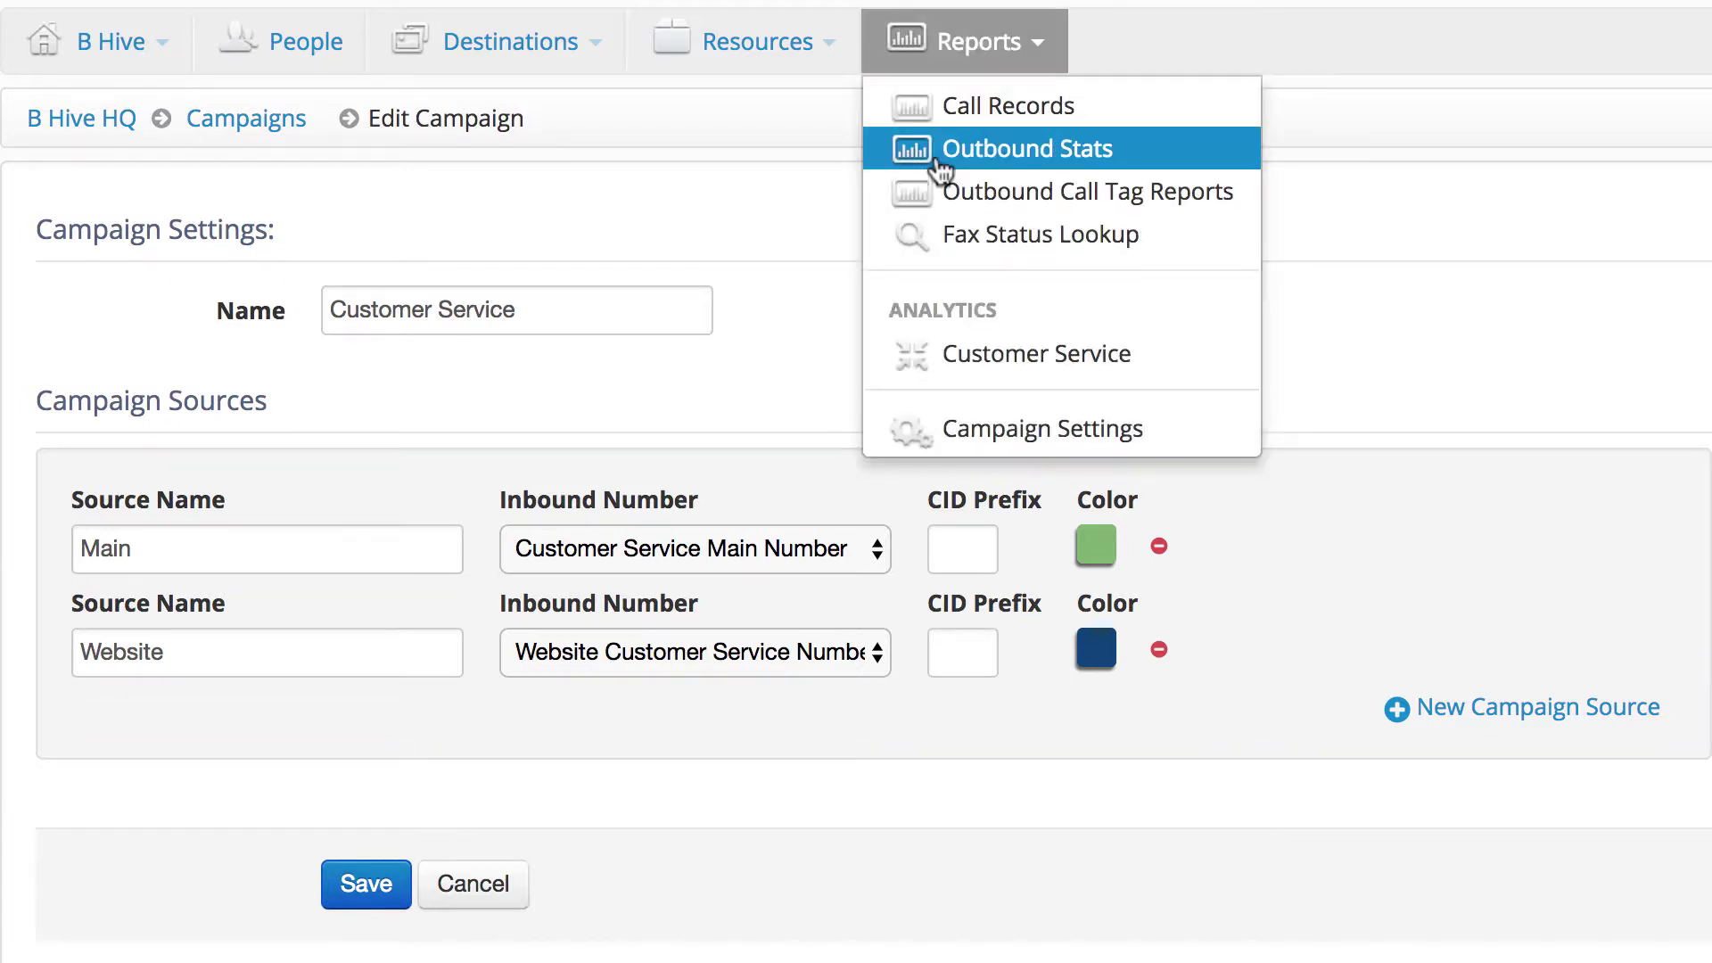
Open the Customer Service analytics report showing 37 calls, 21 answered, 16 missed.
{"action": "left_click", "coordinate": [953, 361]}
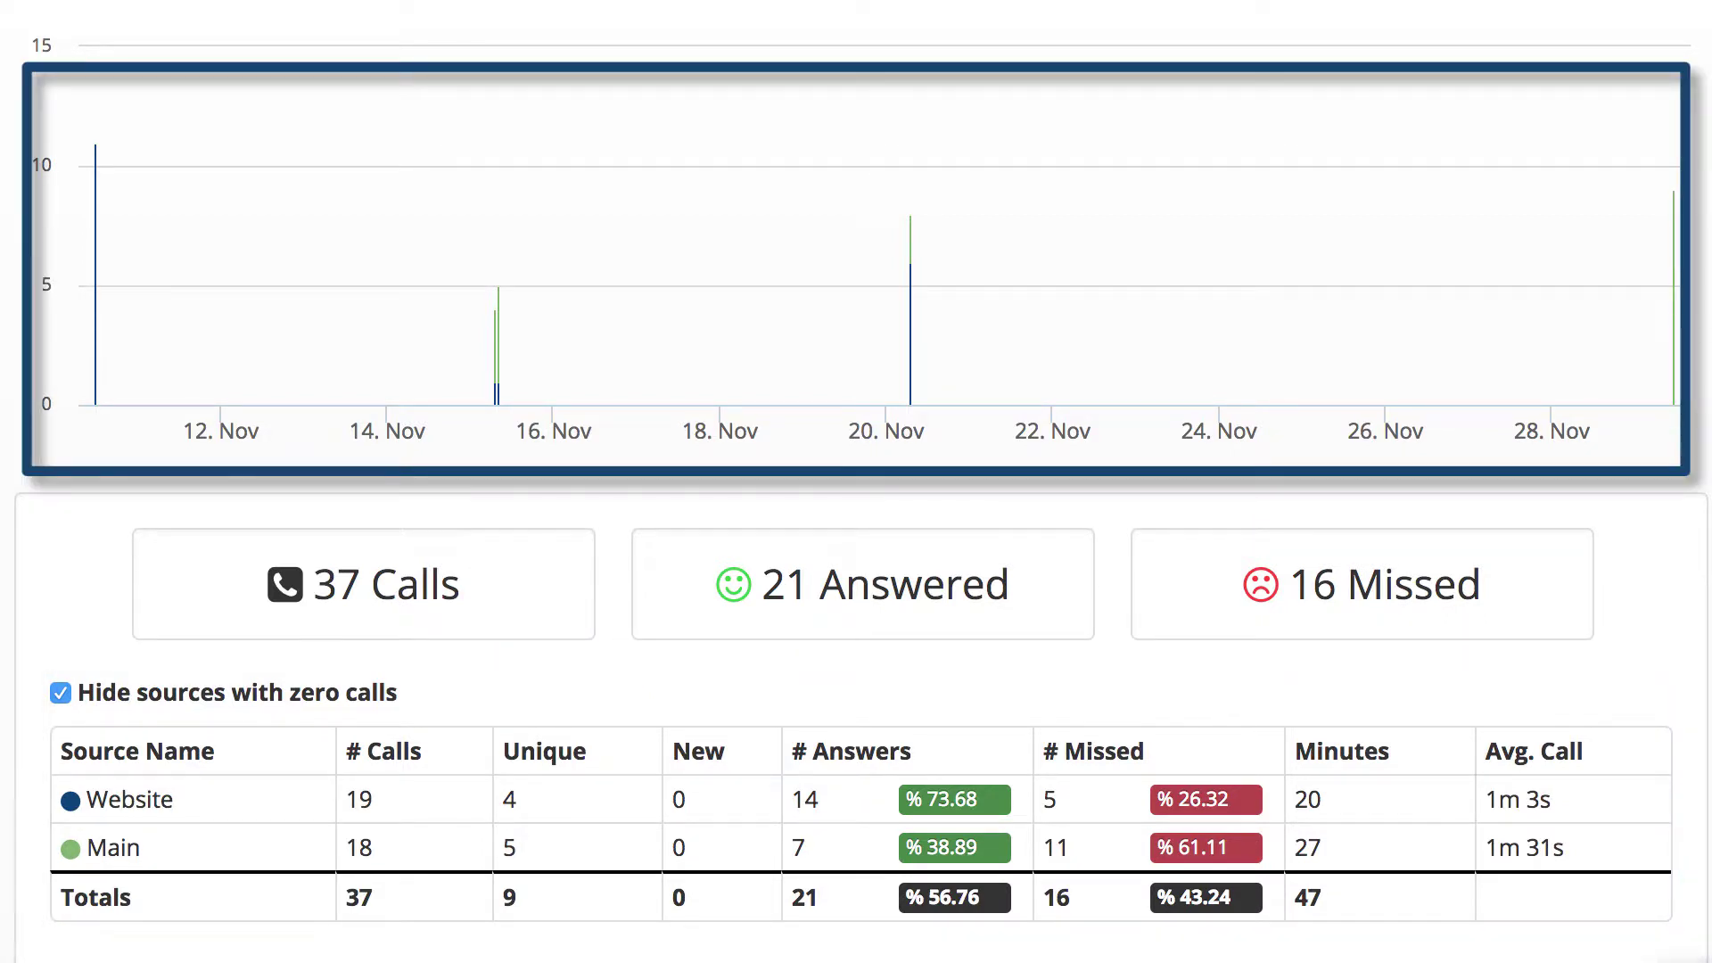
{"action": "scroll", "coordinate": [856, 481], "scroll_direction": "down", "scroll_amount": 6}
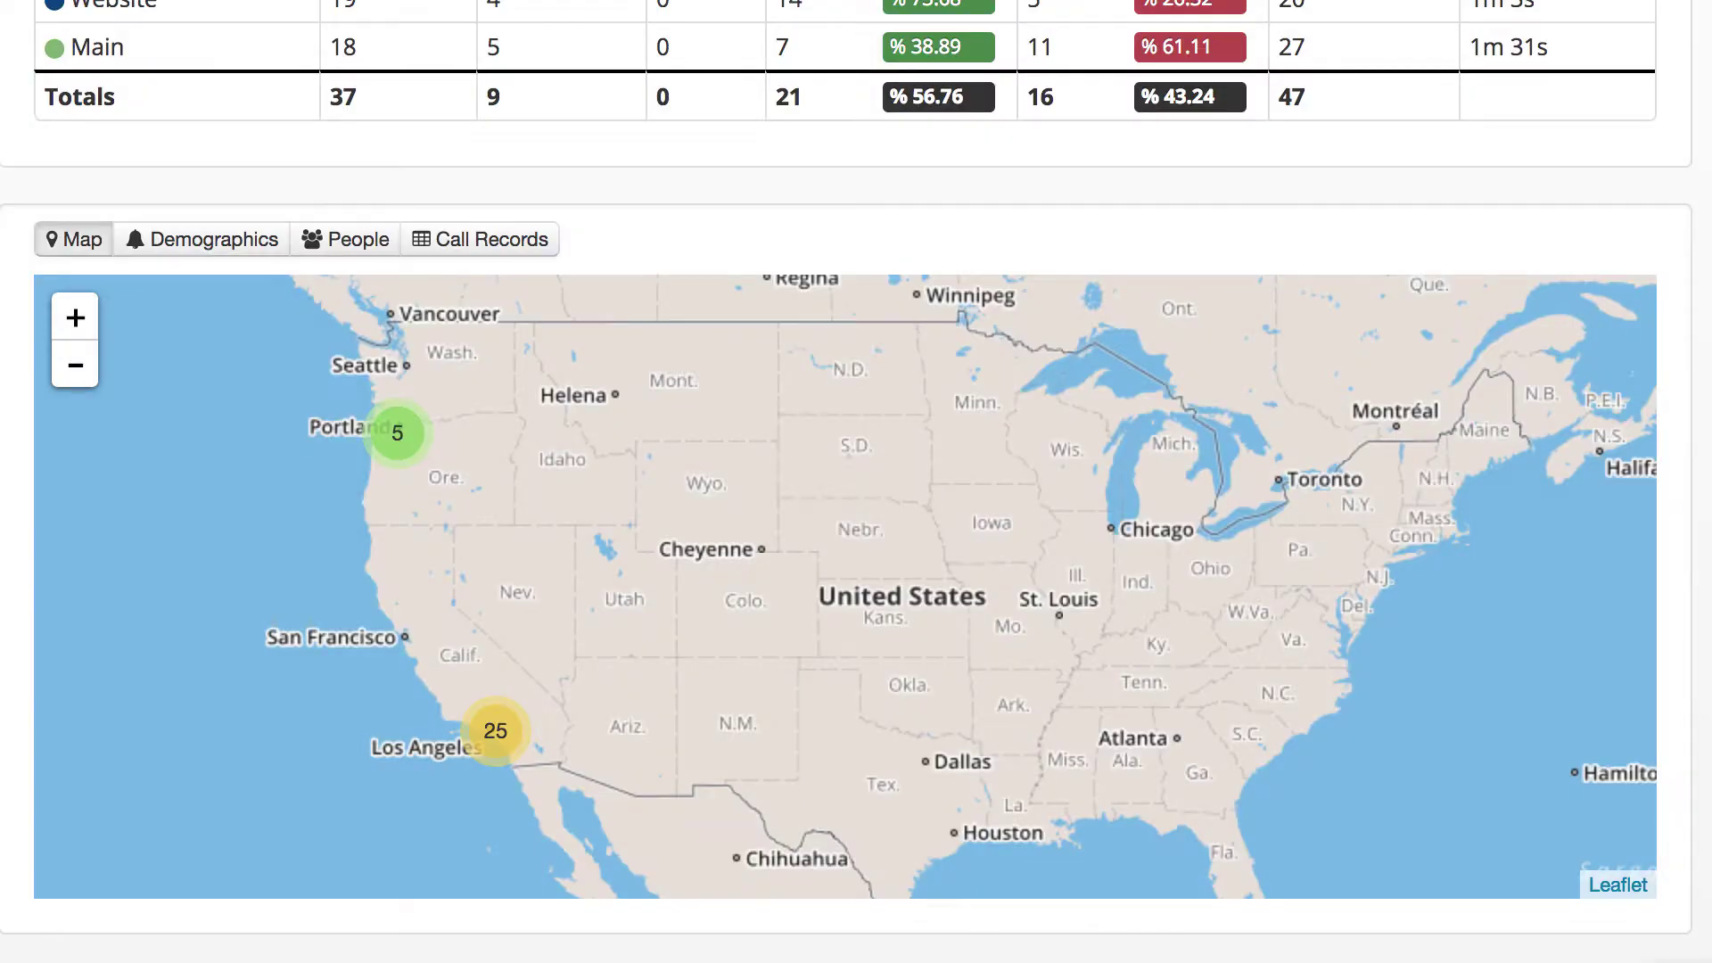
View the report's Demographics, People and Call Records tabs in turn.
{"action": "left_click", "coordinate": [200, 238]}
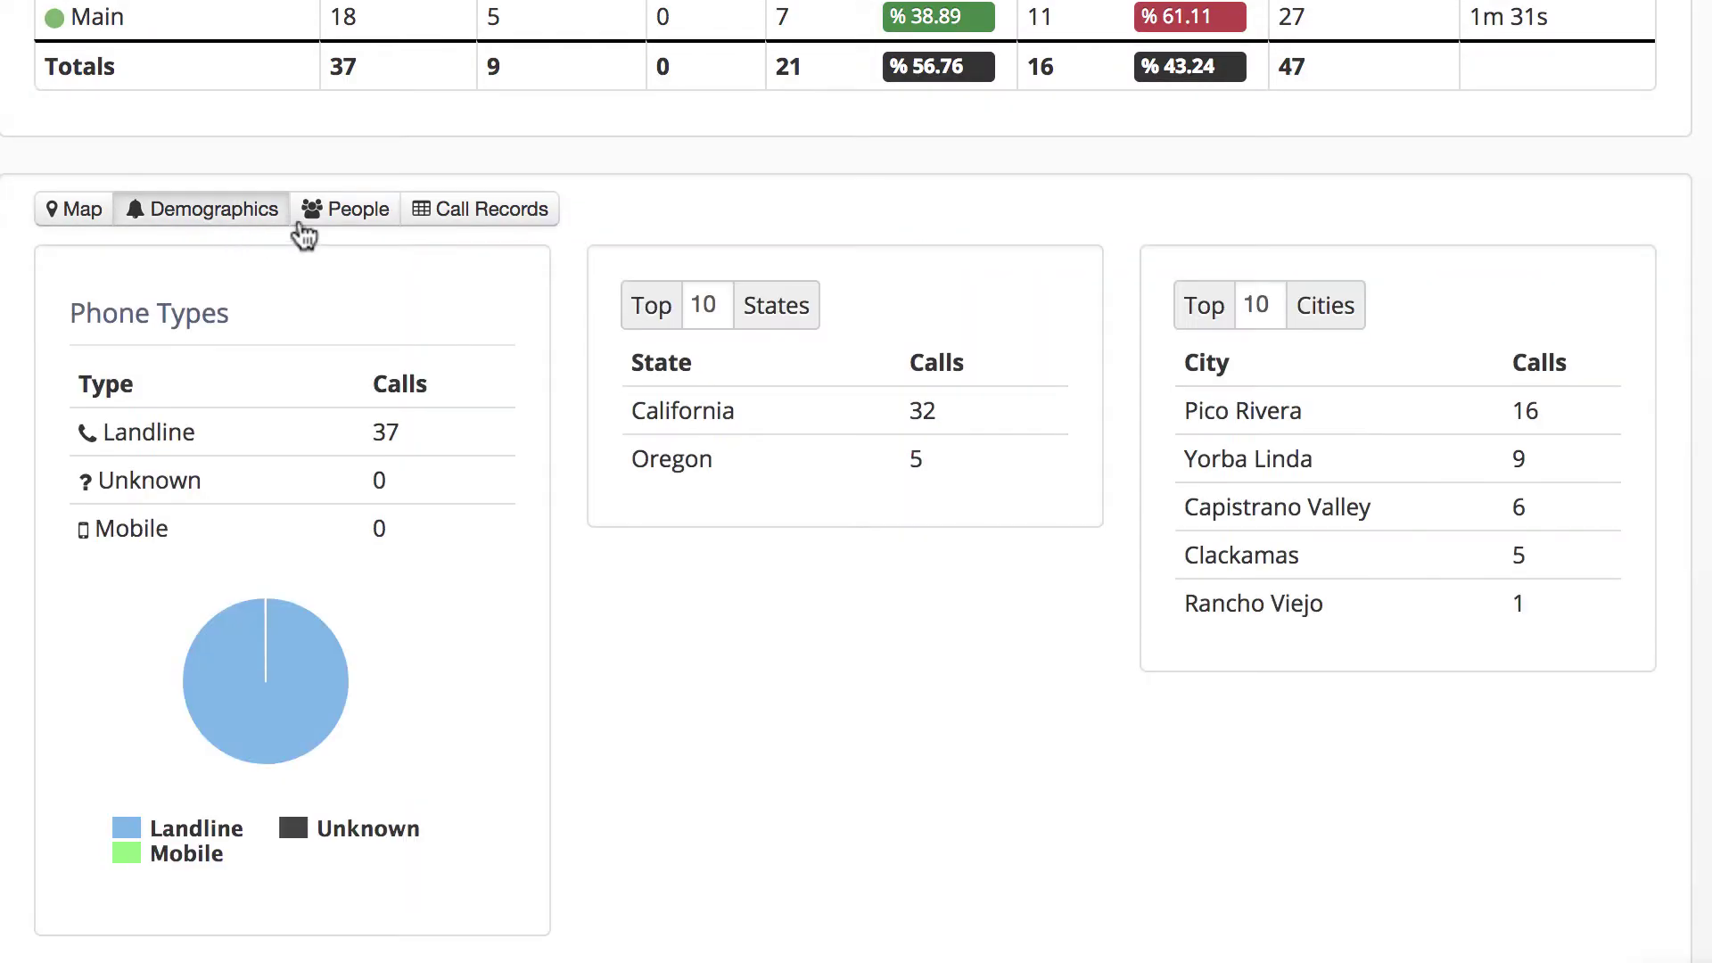
{"action": "left_click", "coordinate": [337, 214]}
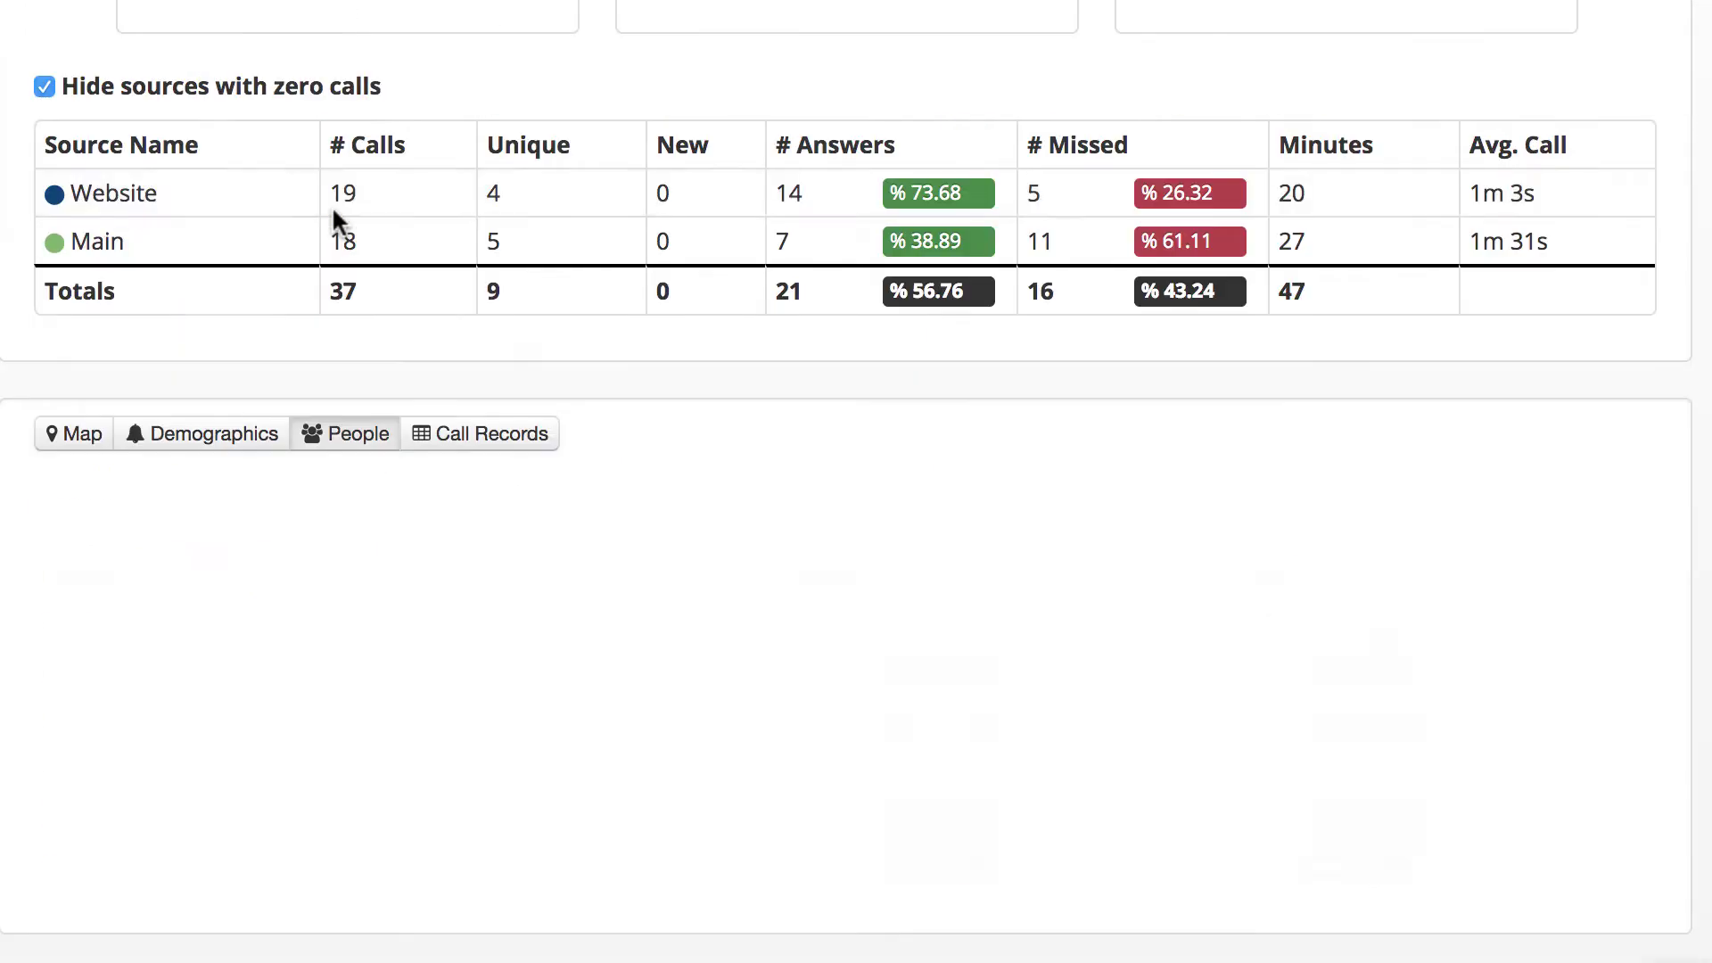
{"action": "left_click", "coordinate": [484, 432]}
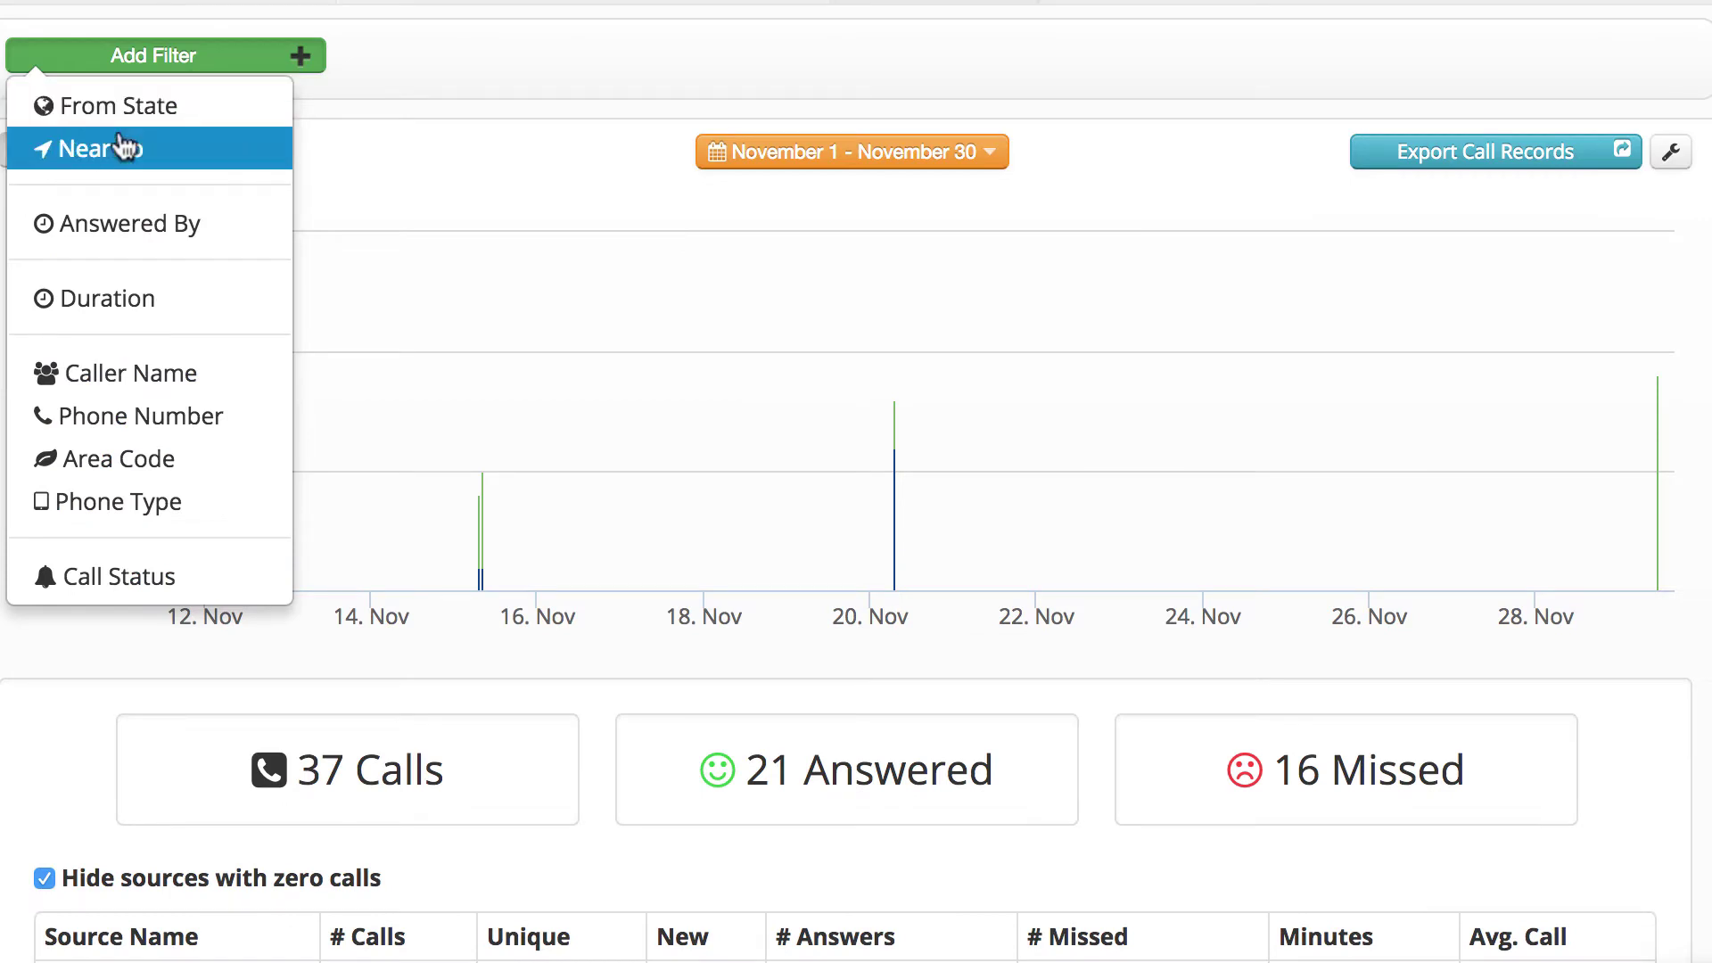
Add a Duration filter of greater than 10 and less than 1000 seconds.
{"action": "left_click", "coordinate": [107, 299]}
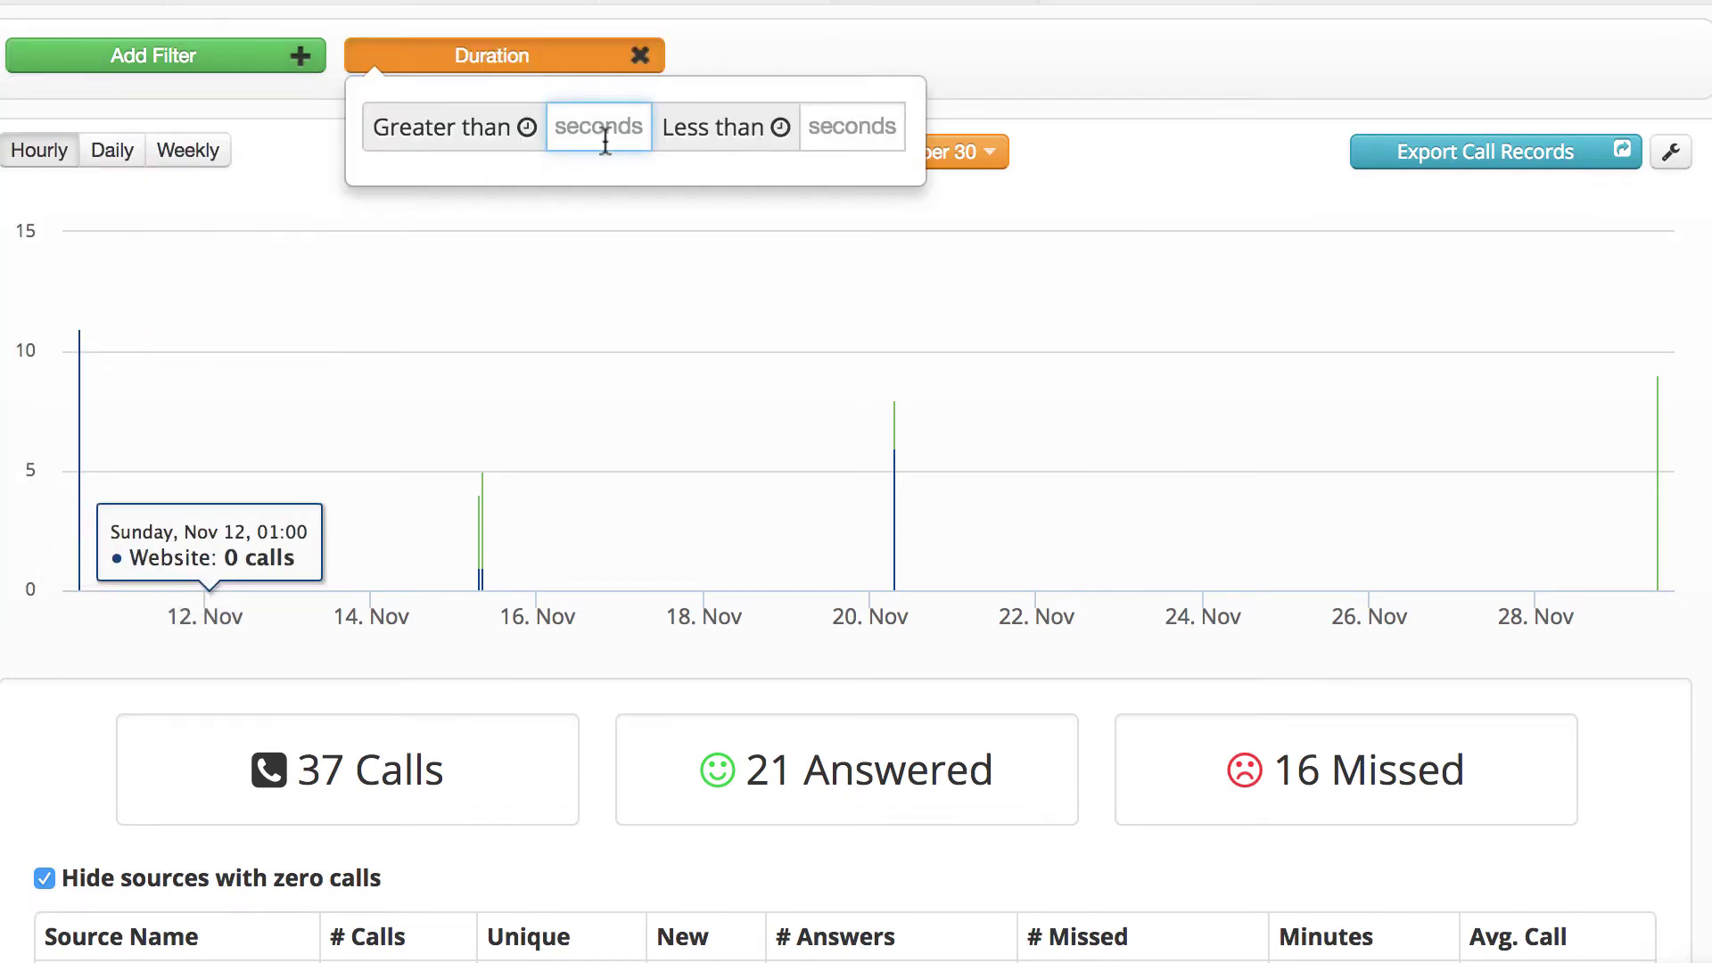
{"action": "type", "text": "10"}
{"action": "key", "text": "Tab"}
{"action": "type", "text": "1"}
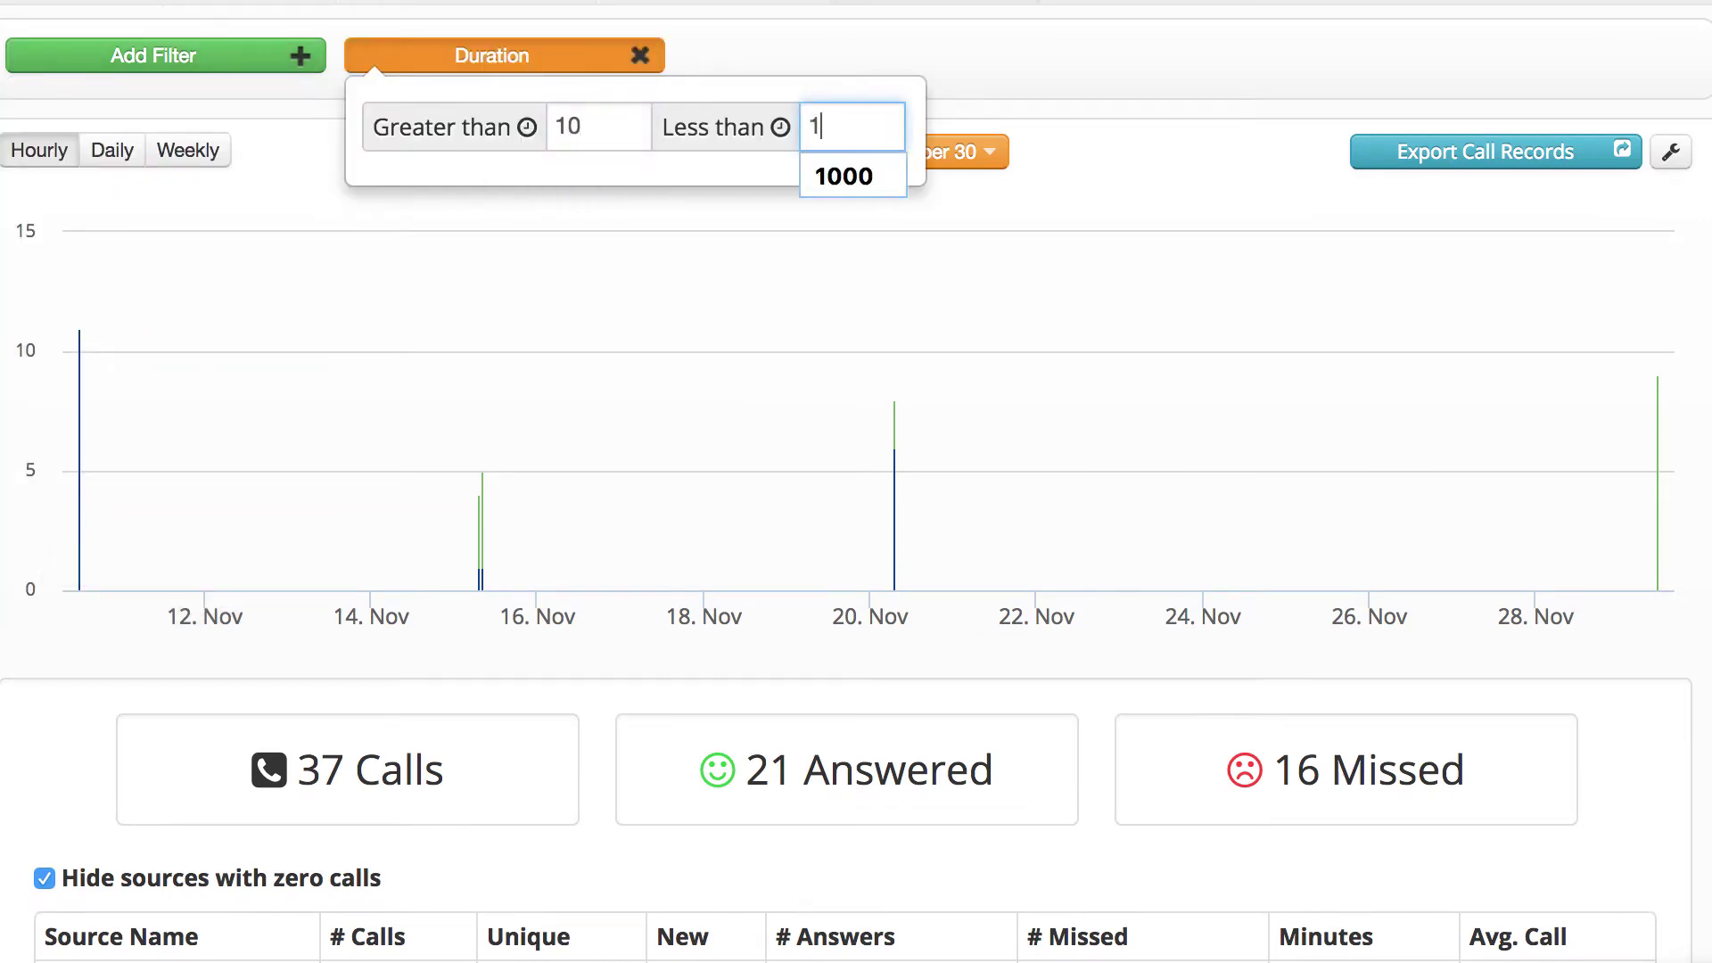
{"action": "type", "text": "000"}
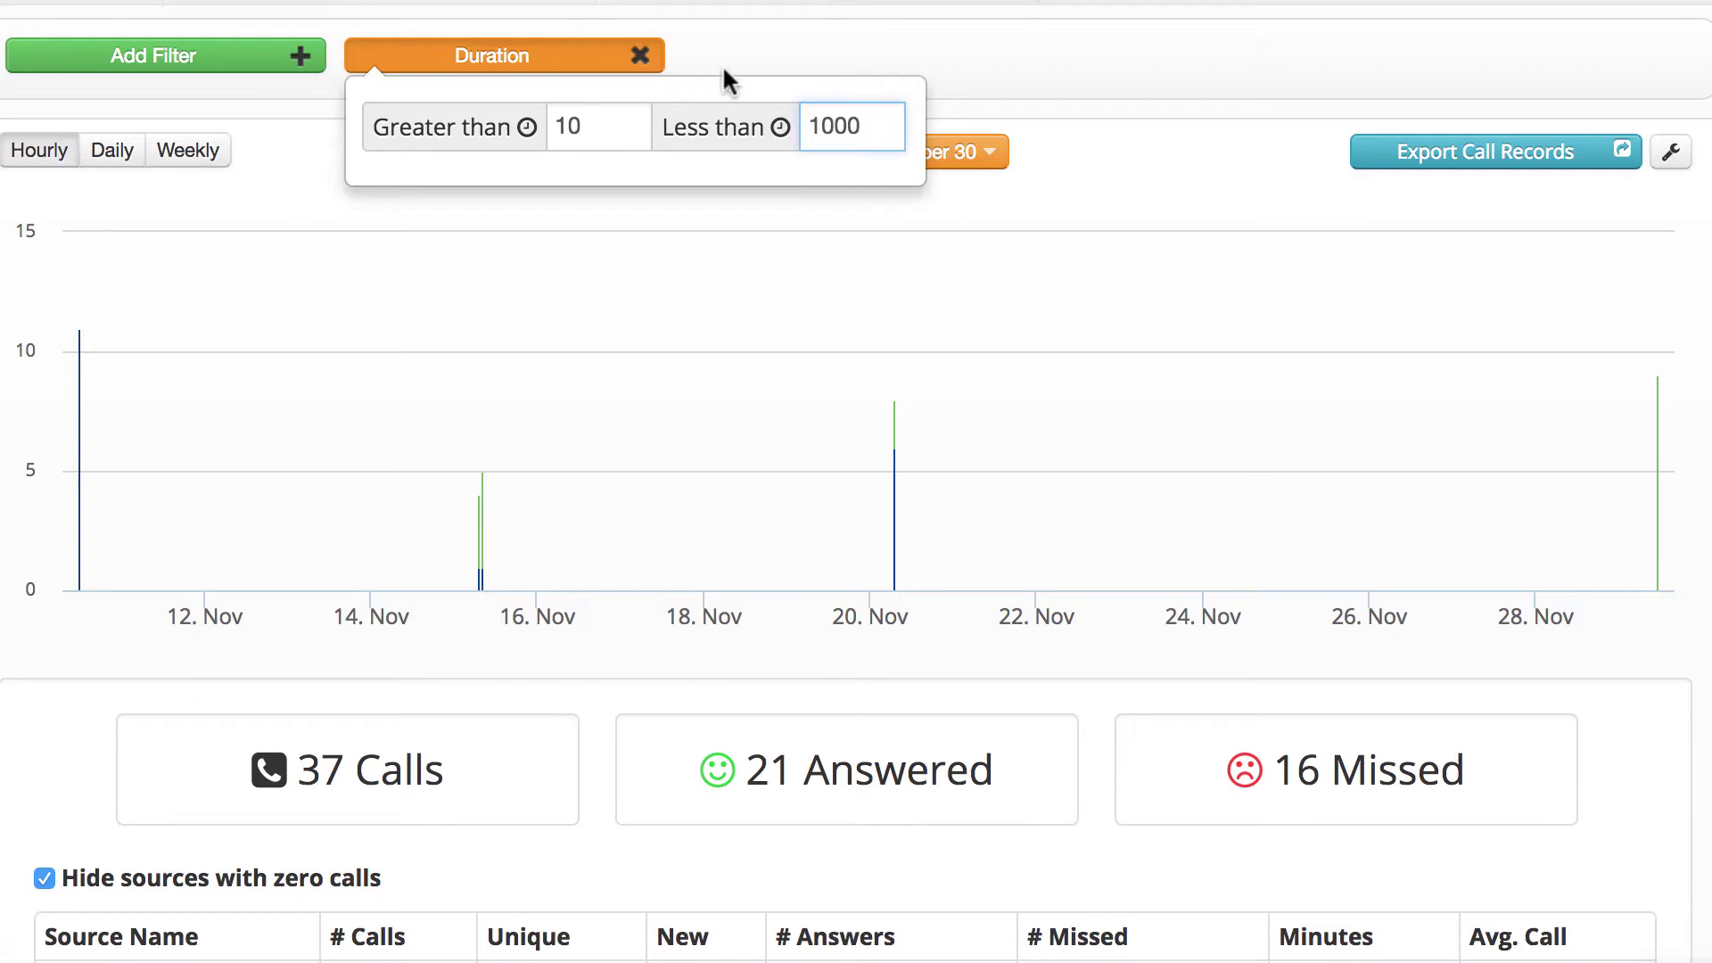
{"action": "left_click", "coordinate": [723, 65]}
Switch the call chart to Weekly and open the Export Call Records email dialog.
{"action": "left_click", "coordinate": [943, 155]}
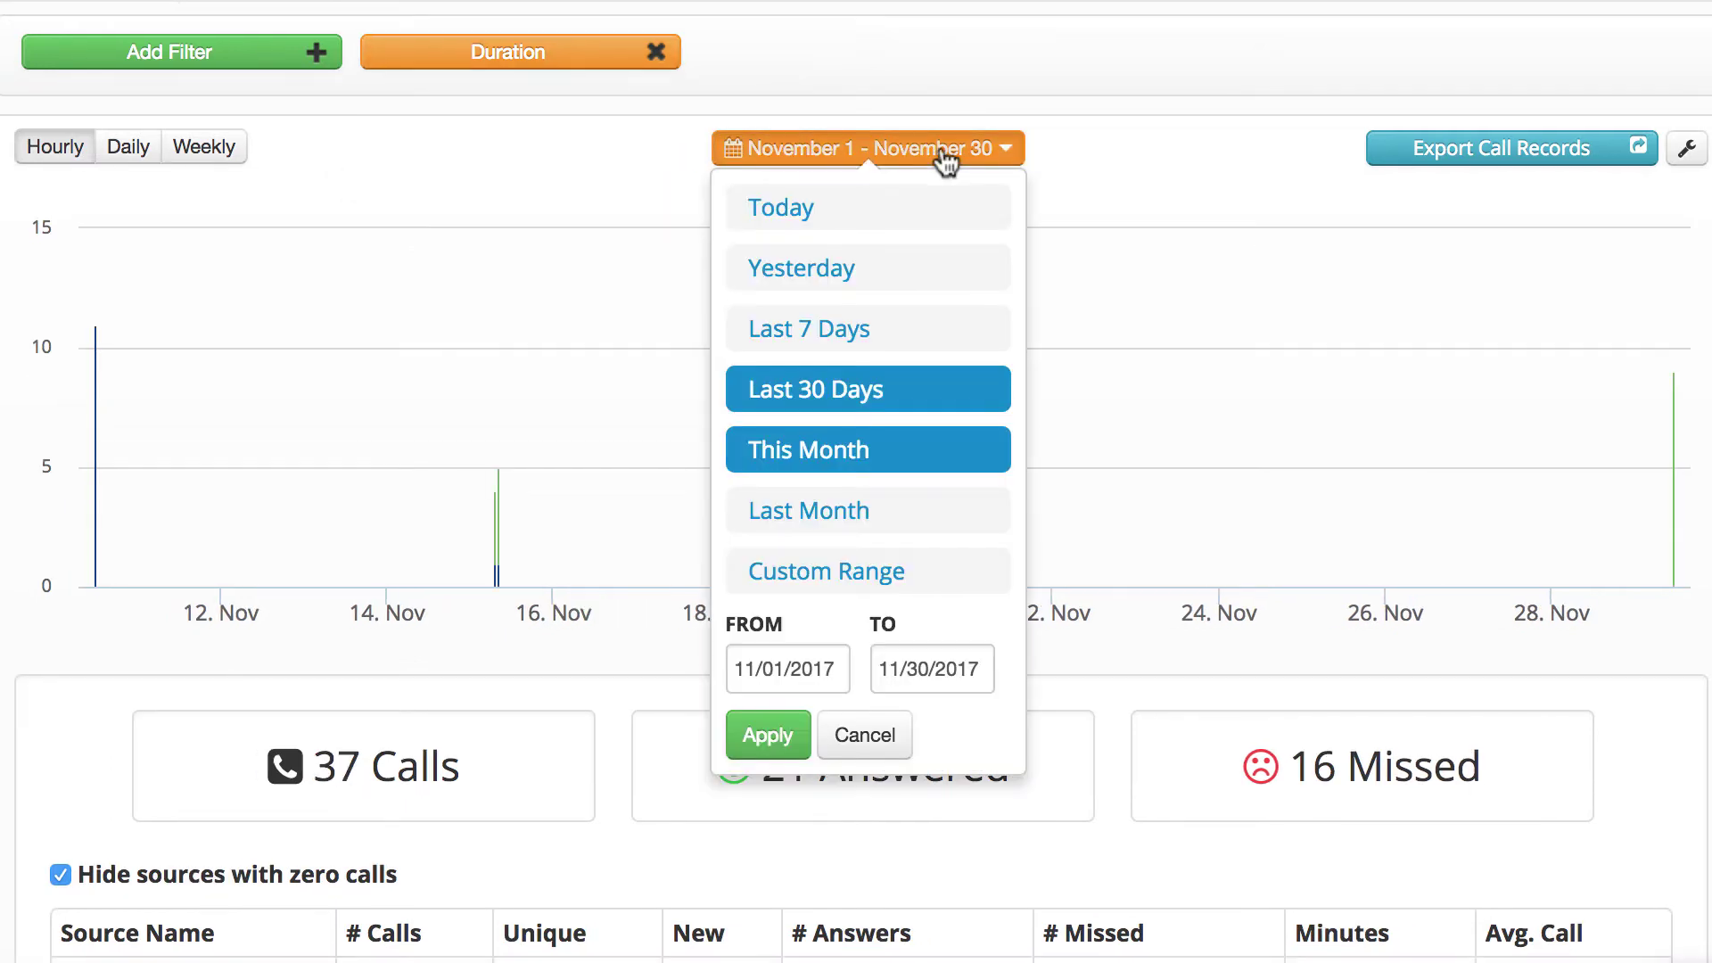
{"action": "left_click", "coordinate": [129, 148]}
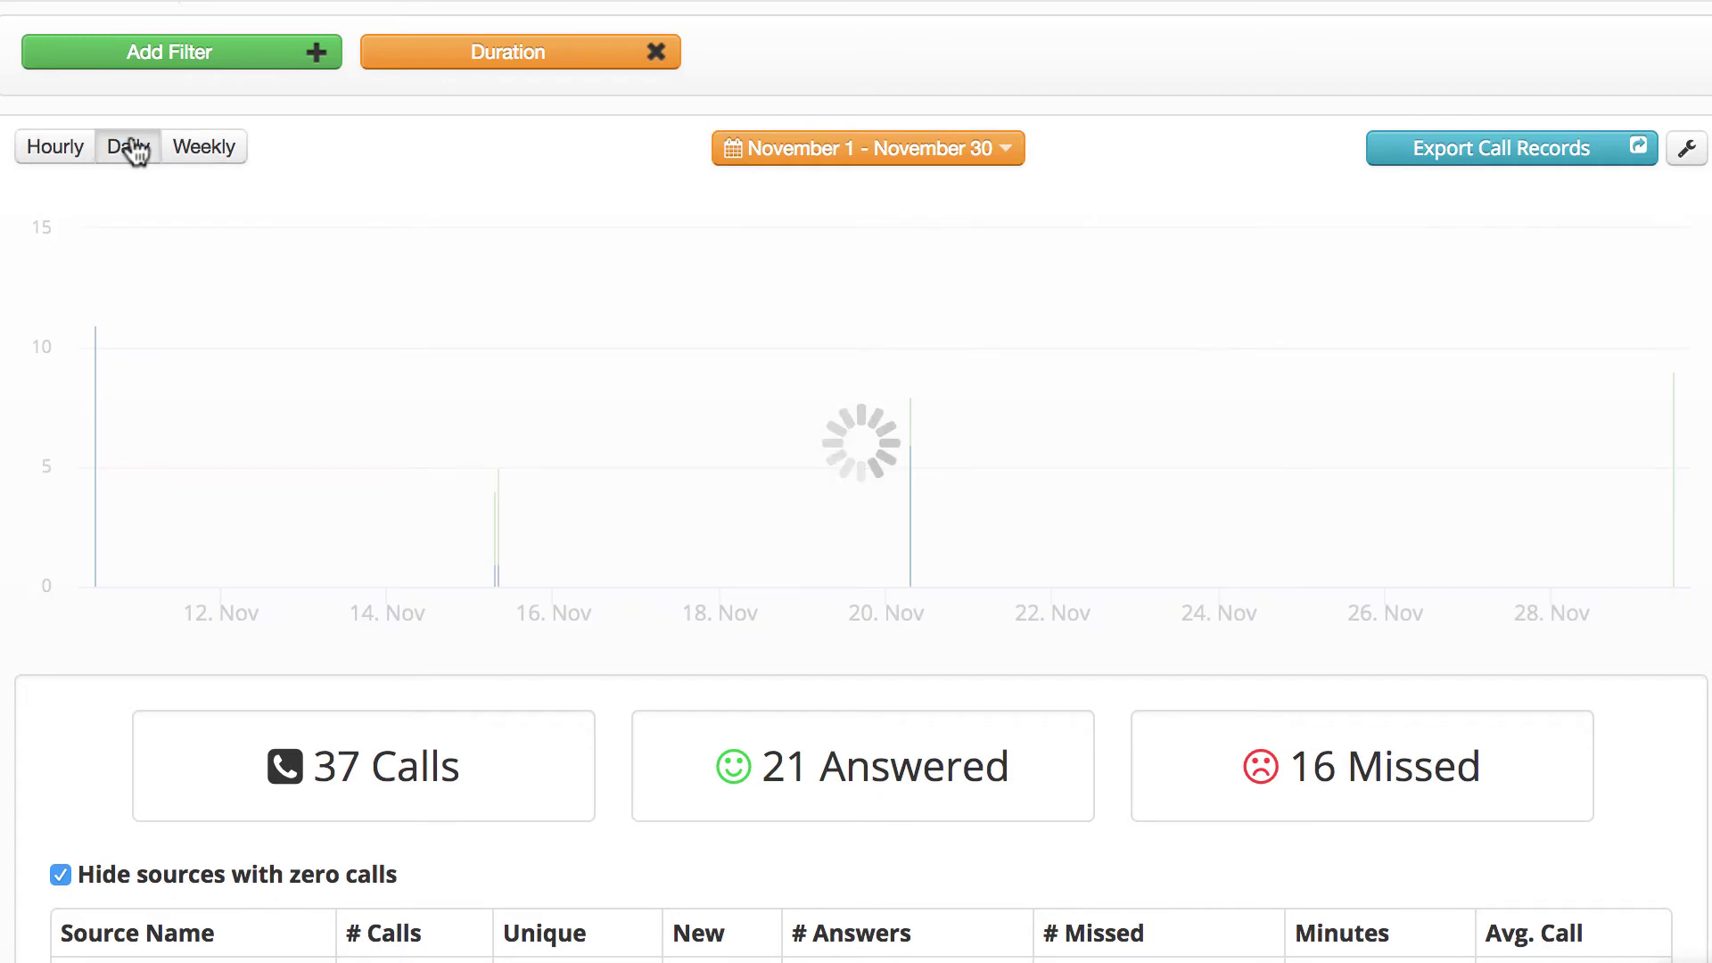
{"action": "left_click", "coordinate": [202, 149]}
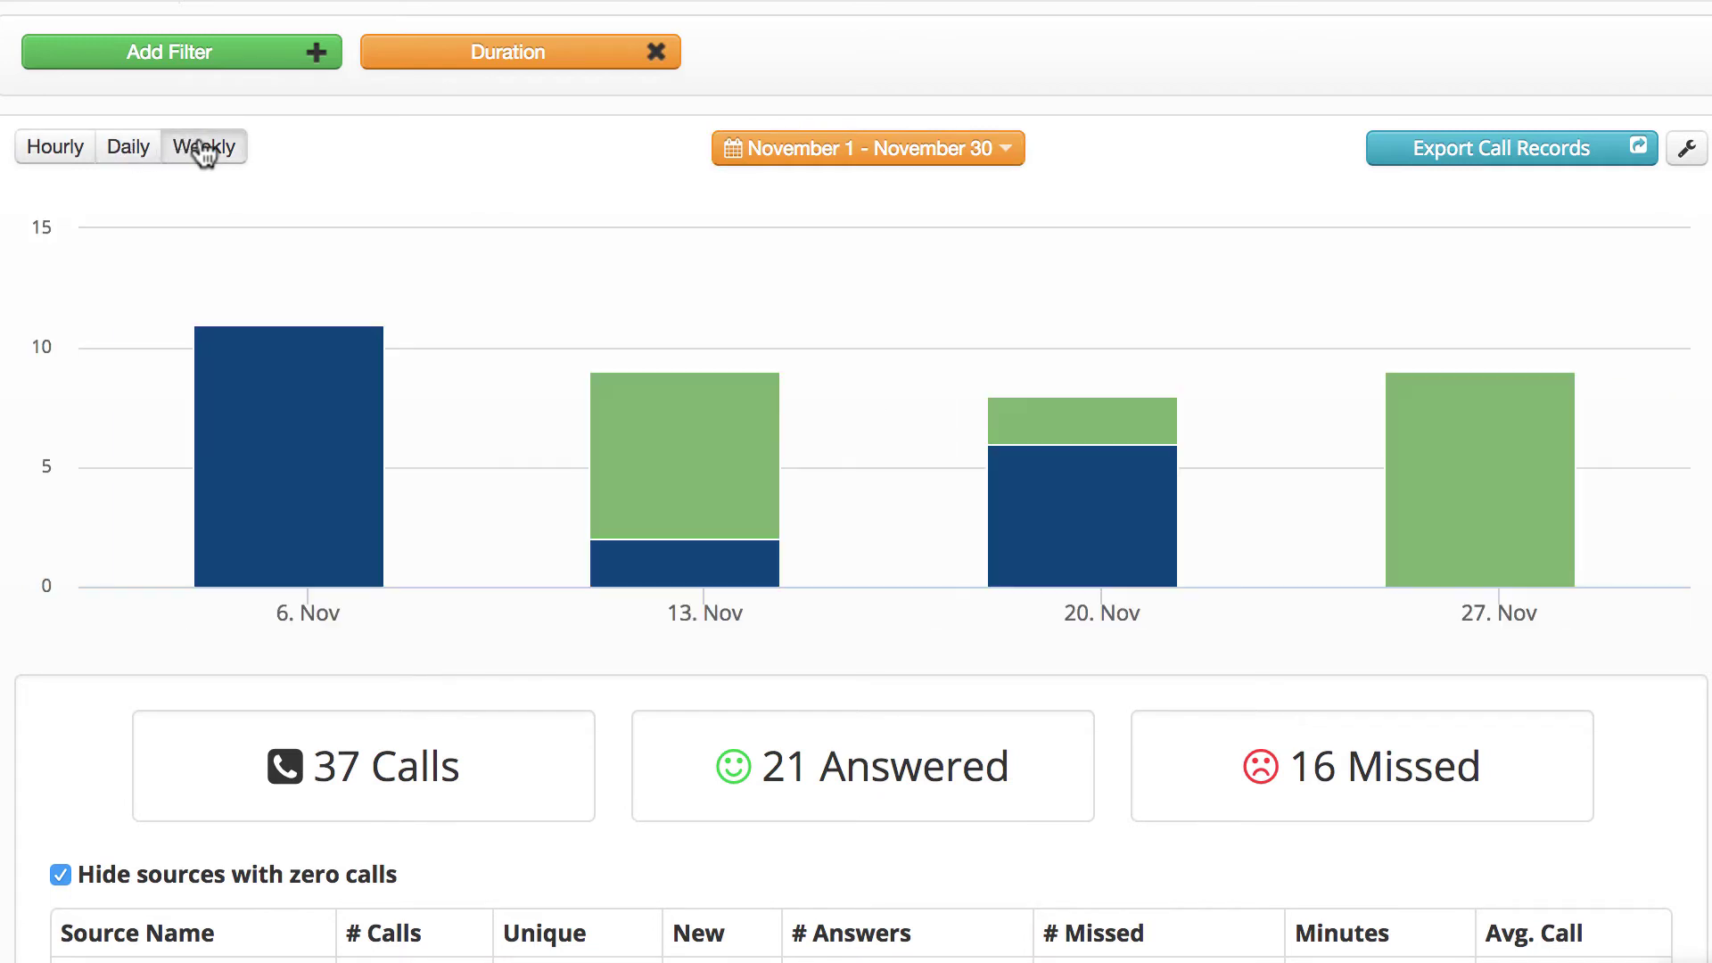
{"action": "left_click", "coordinate": [1504, 151]}
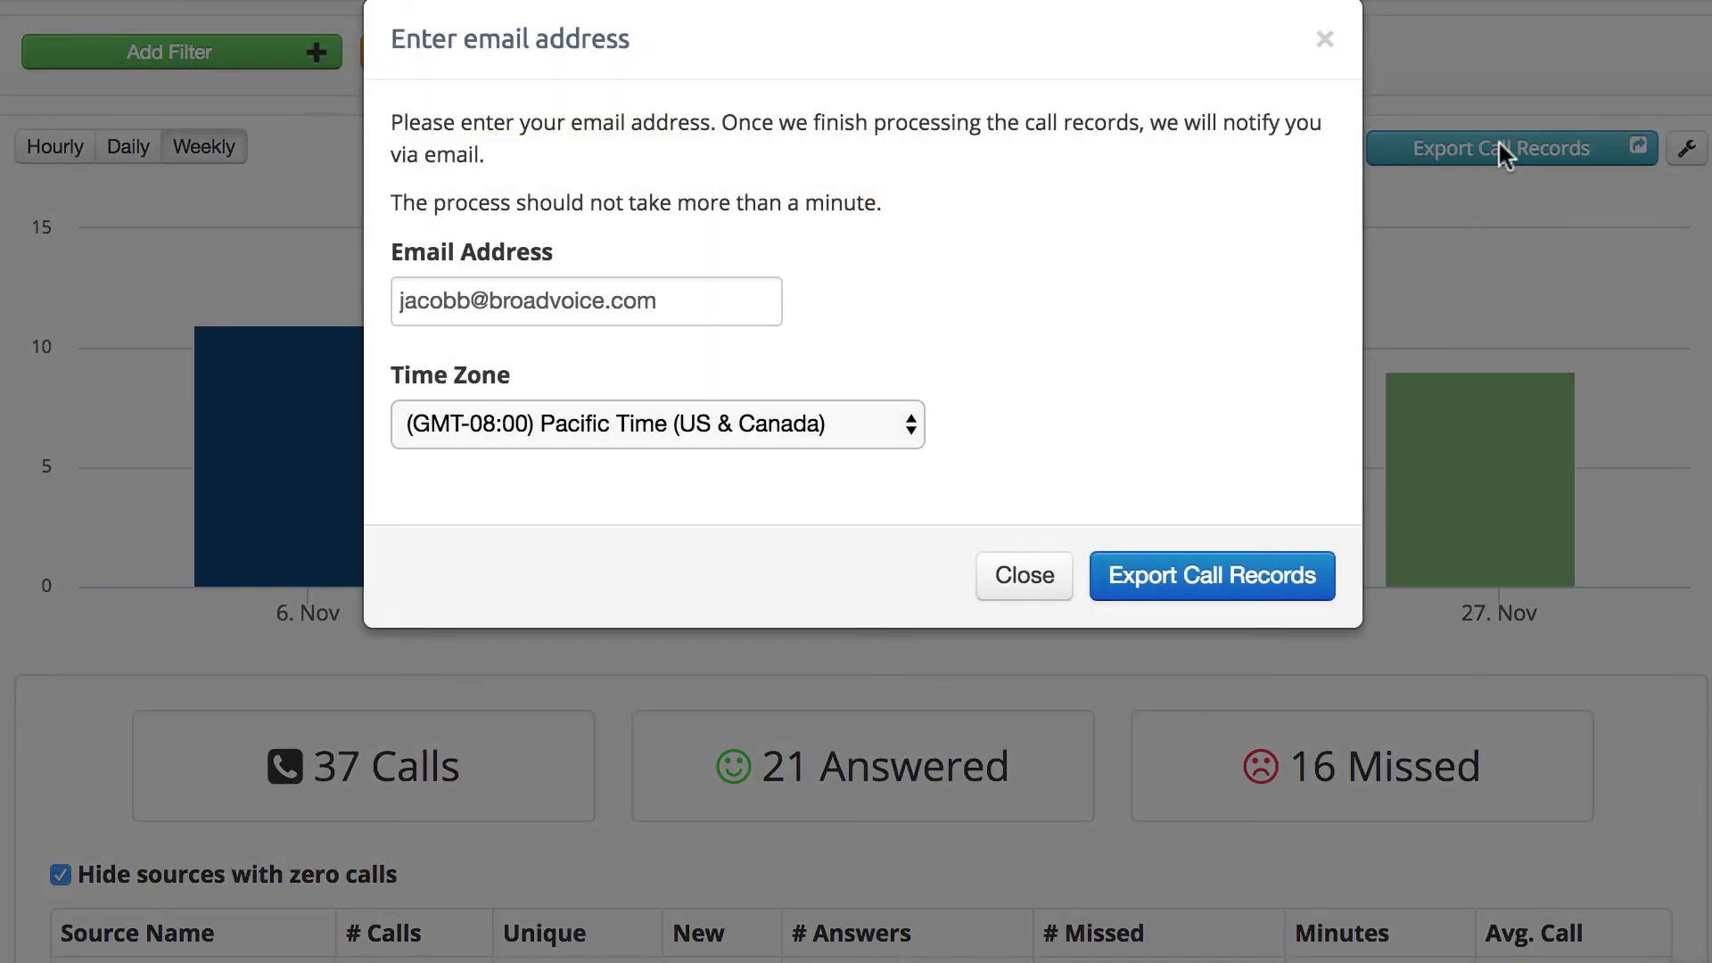